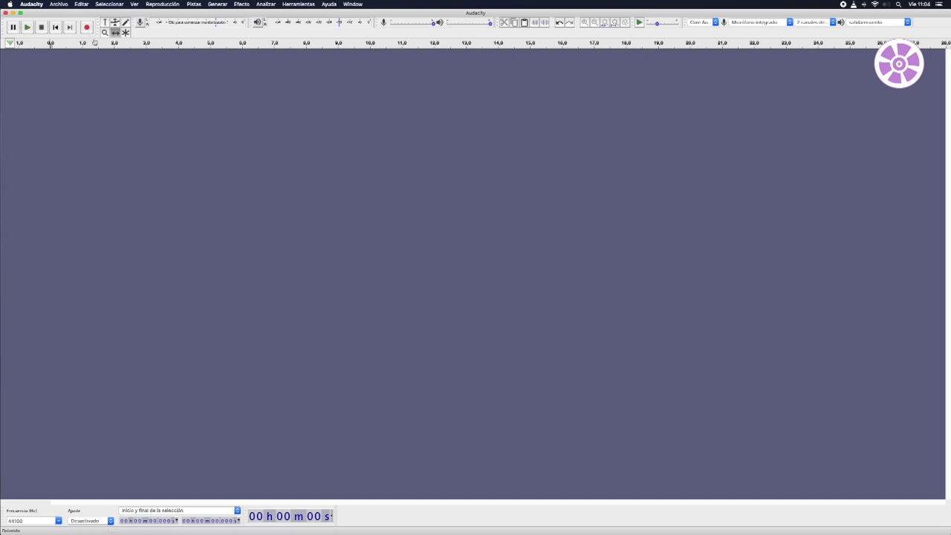
Set the recording device to RODECaster Pro Stereo with 2 recording channels (stereo).
key("r")
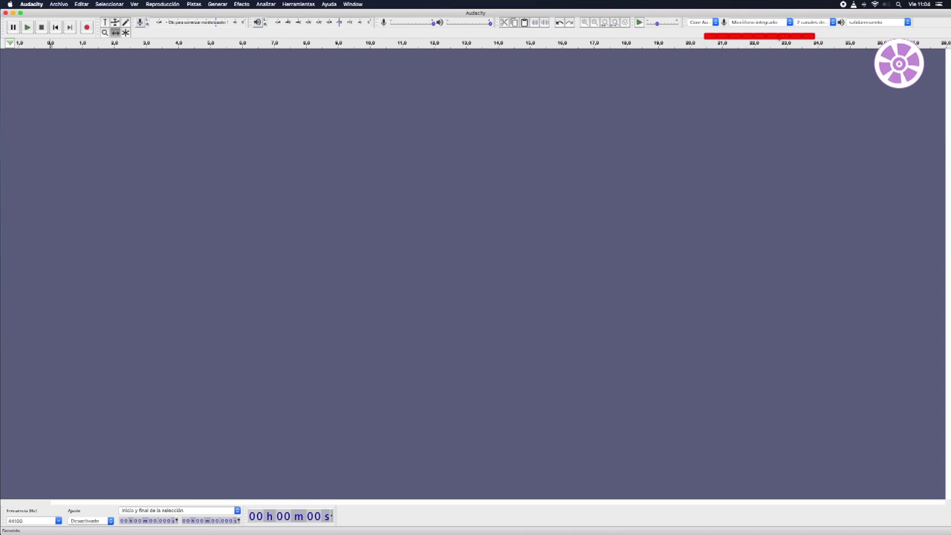
left_click(777, 22)
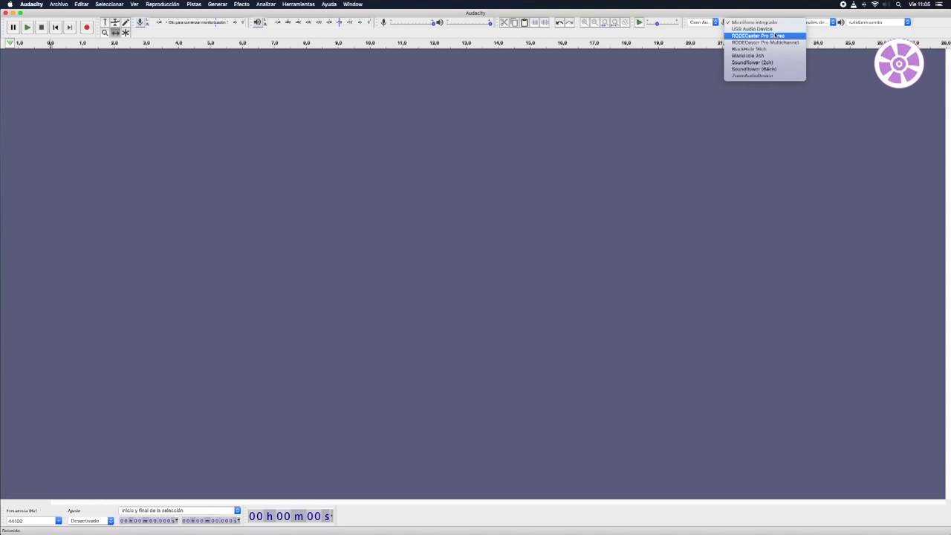
left_click(774, 35)
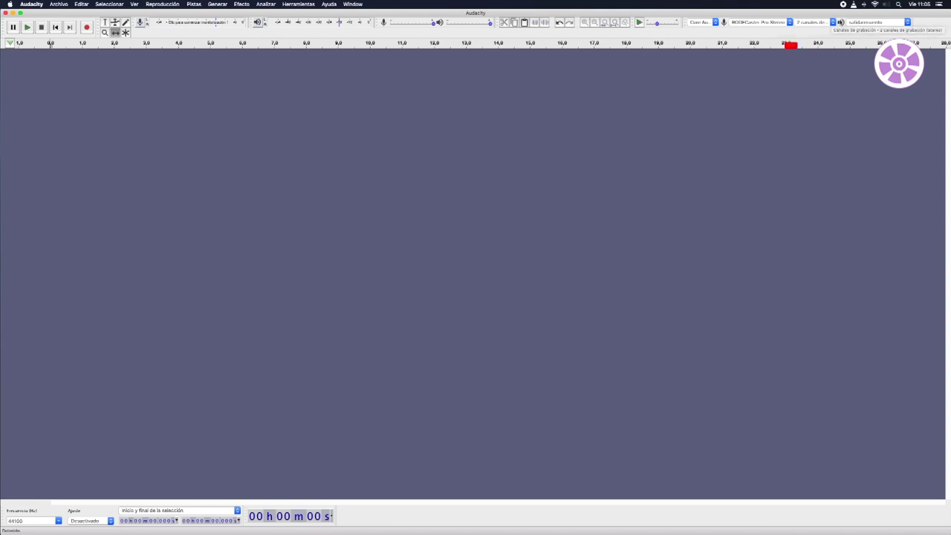
left_click(817, 21)
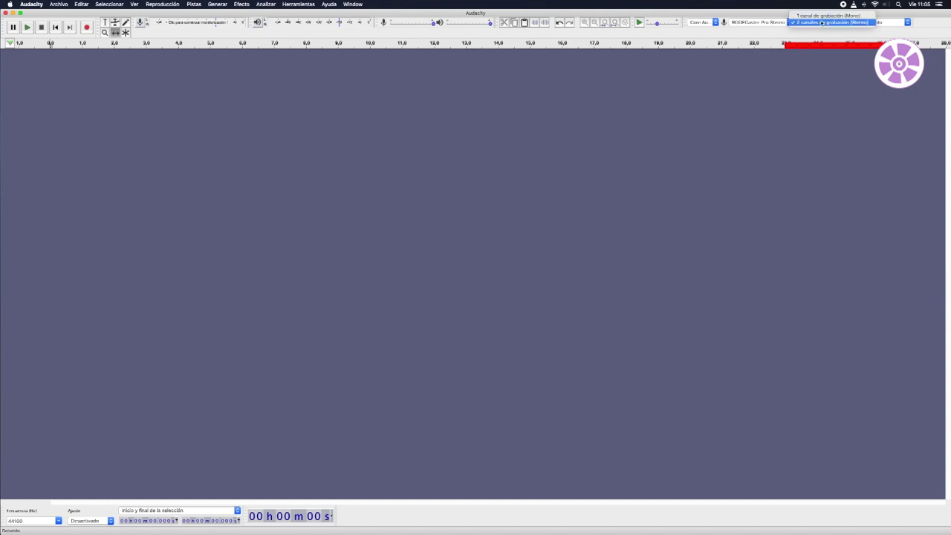
left_click(817, 22)
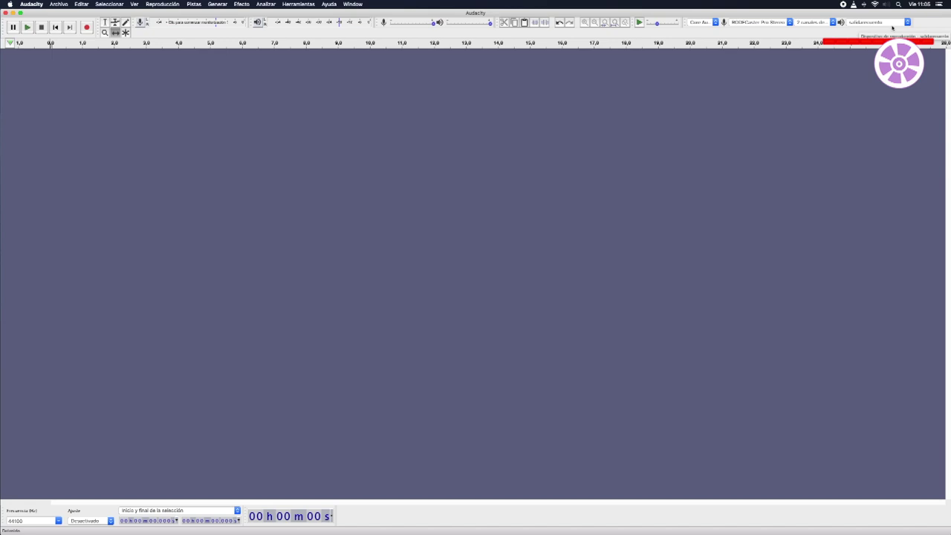
Start input level monitoring and record a stereo voice take of about 27 seconds.
left_click(191, 25)
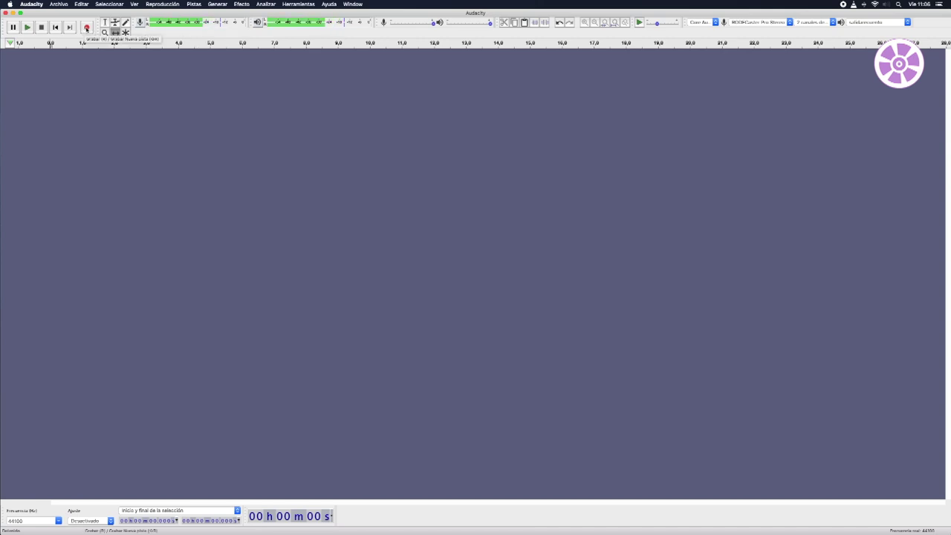
left_click(86, 28)
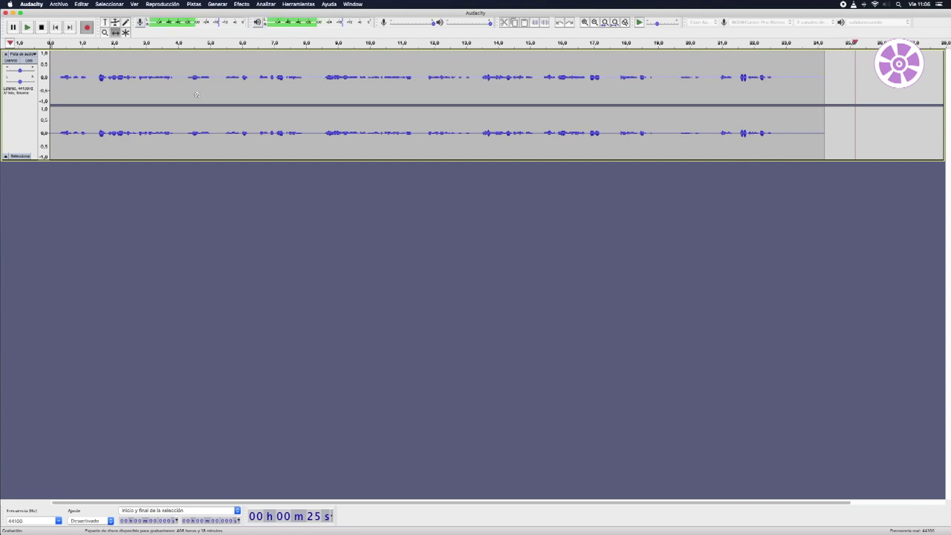
left_click(42, 27)
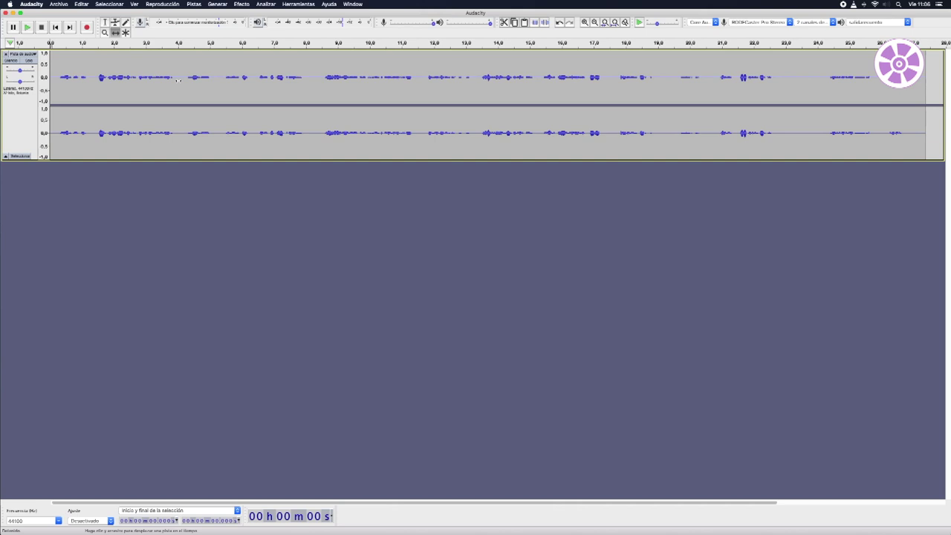
Play back the take and remove its first 13.456 seconds, trying a delete and undoing it before cutting the selection.
key("space")
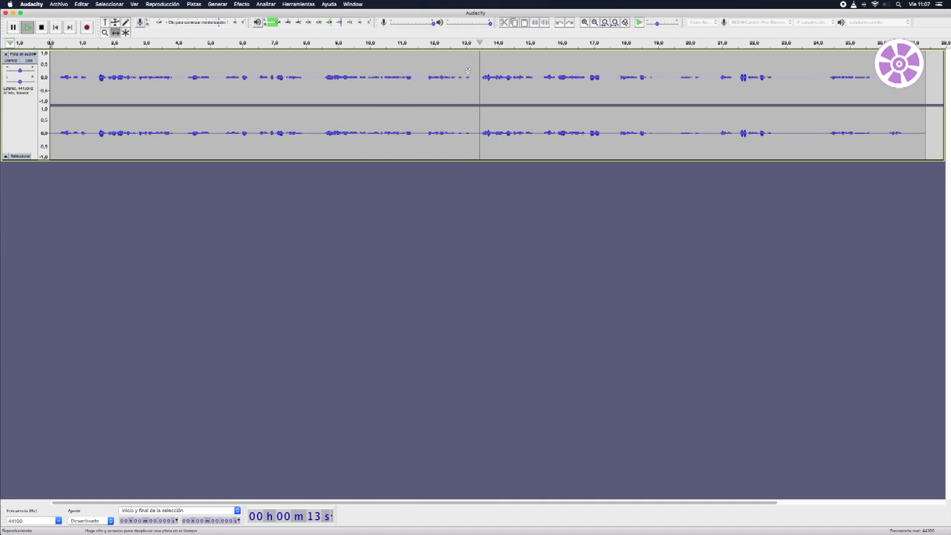
key("space")
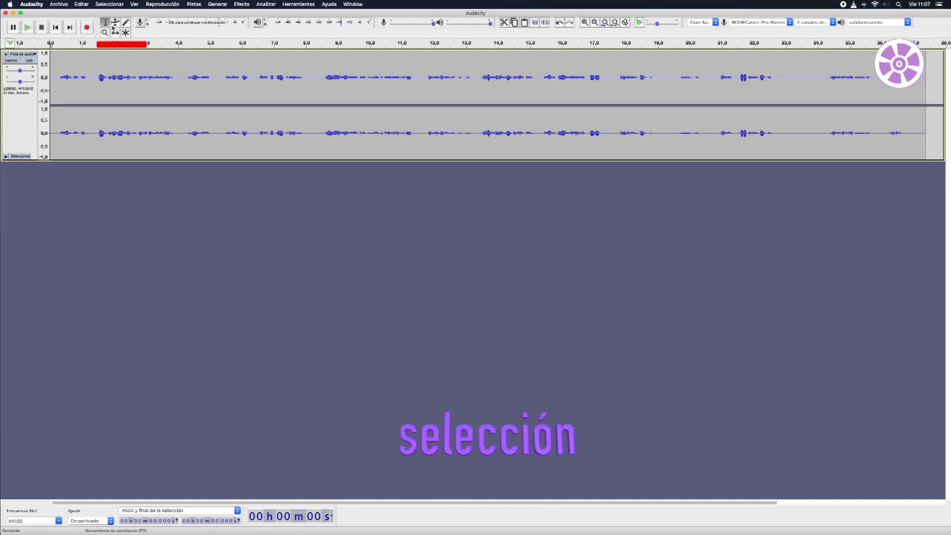
left_click(470, 92)
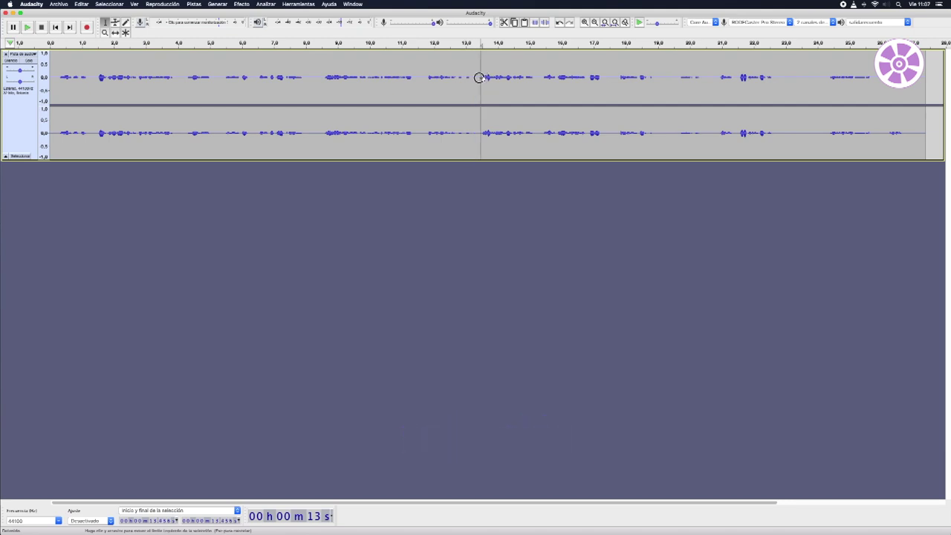
left_click_drag(480, 76, 49, 75)
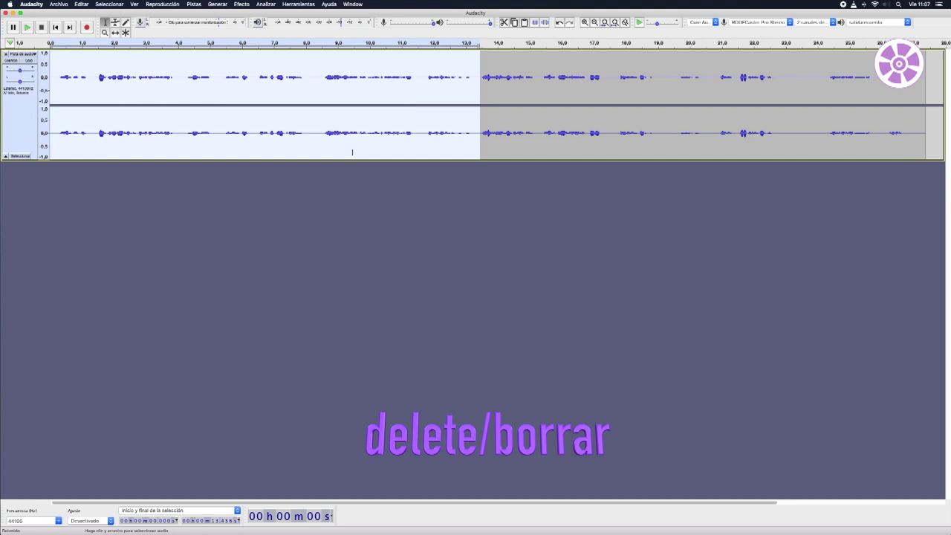
key("Delete")
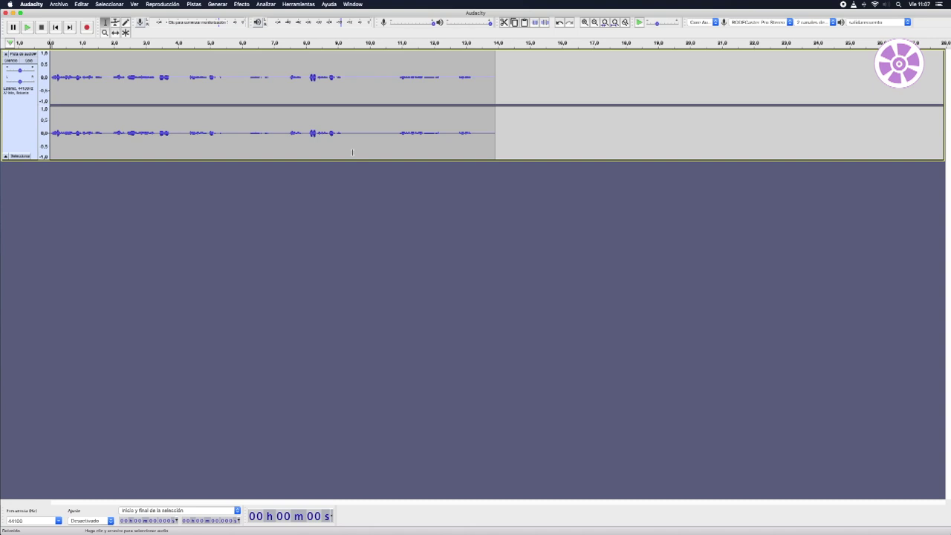
key("super+z")
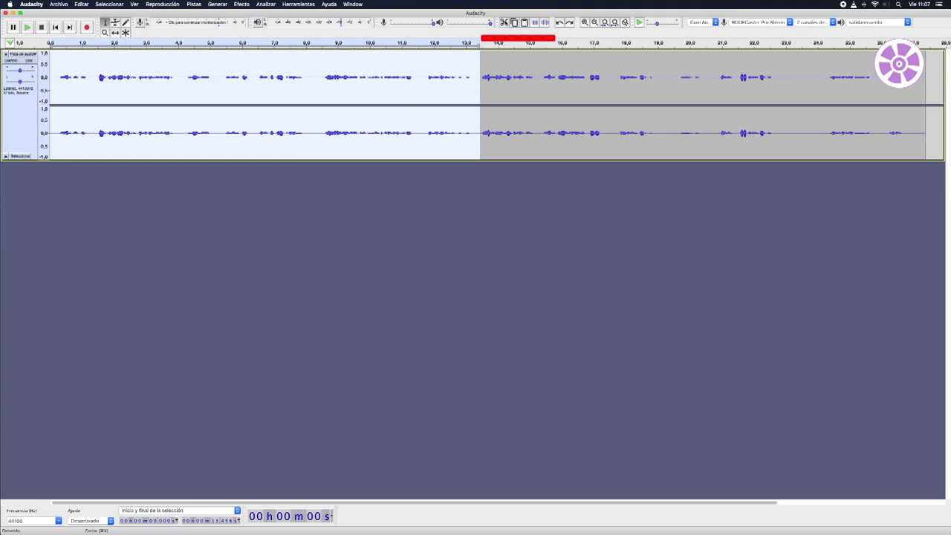
left_click(504, 22)
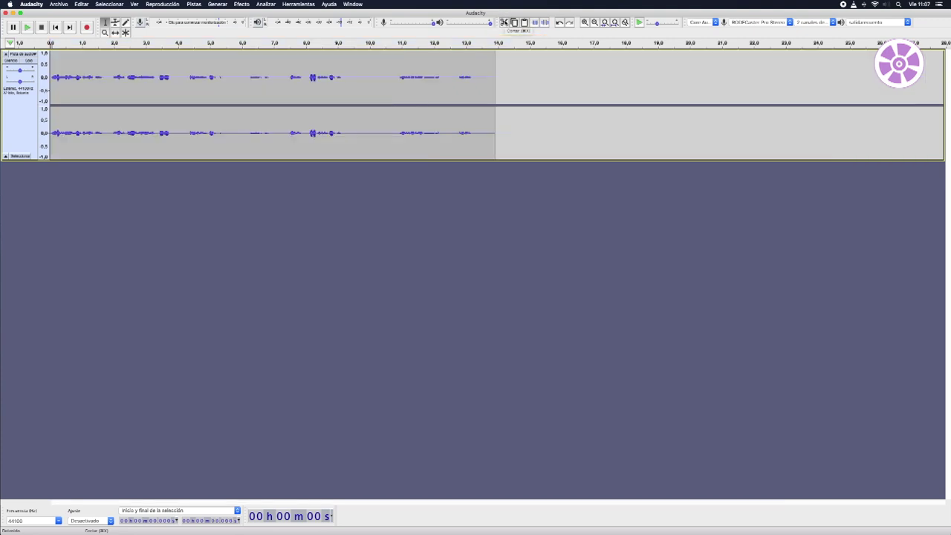
Play back the shortened recording and select the passage from 3.309 to 8.022 seconds.
left_click(28, 26)
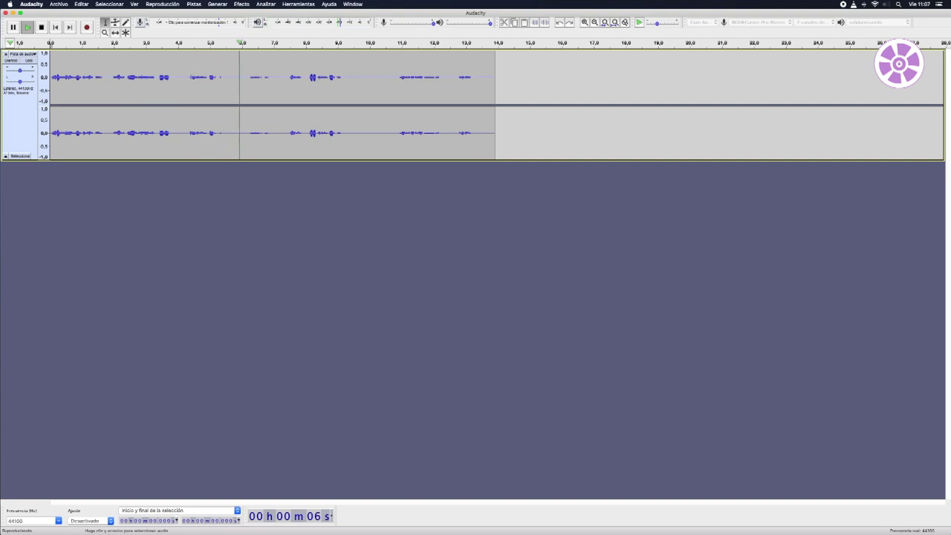
left_click(154, 75)
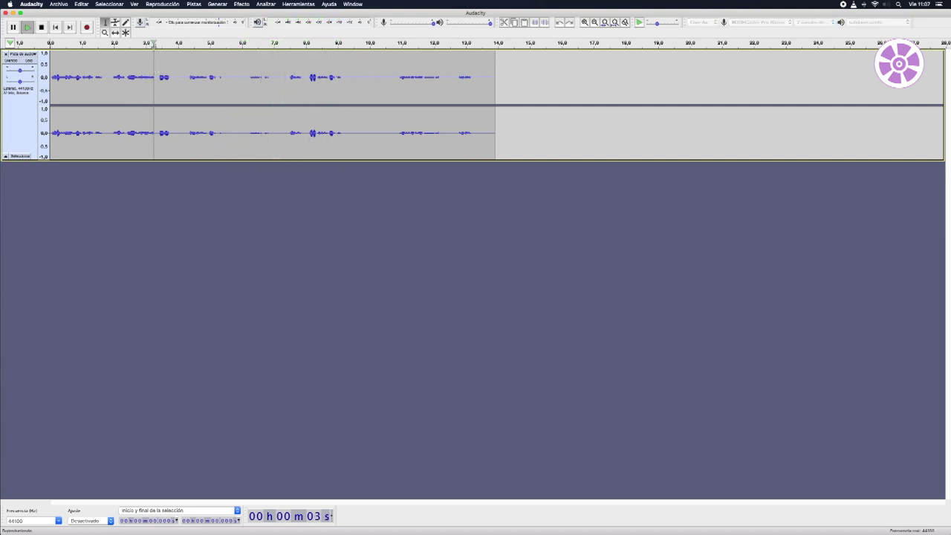
left_click(159, 68)
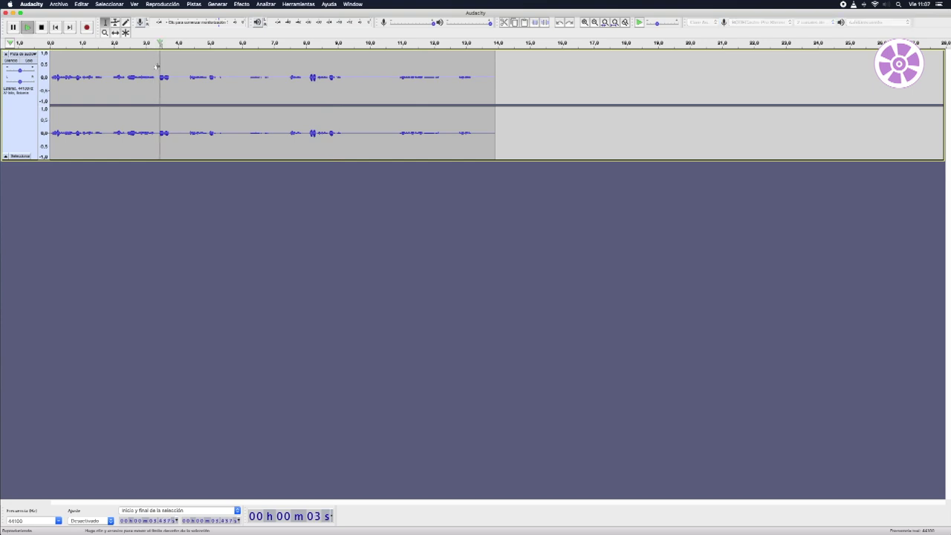
left_click(307, 46)
key("space")
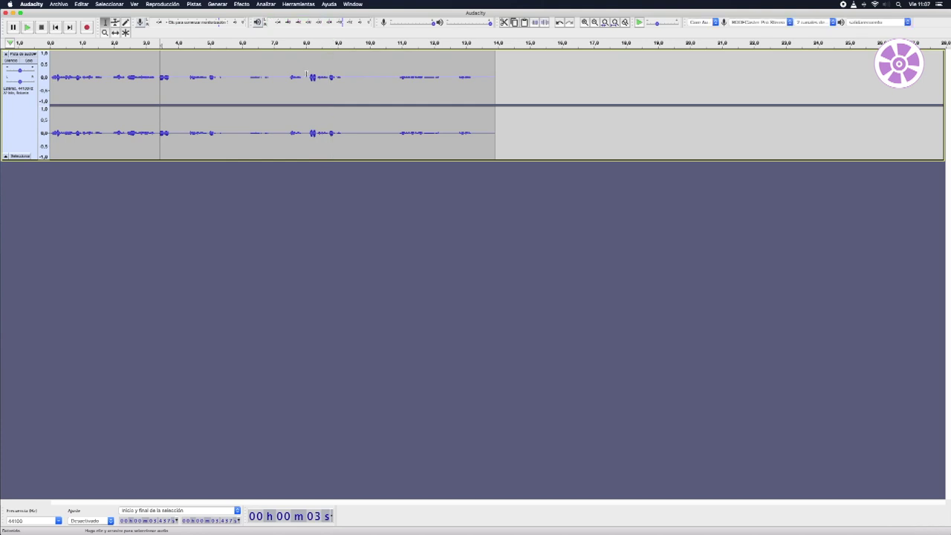
left_click_drag(307, 75, 156, 76)
key("space")
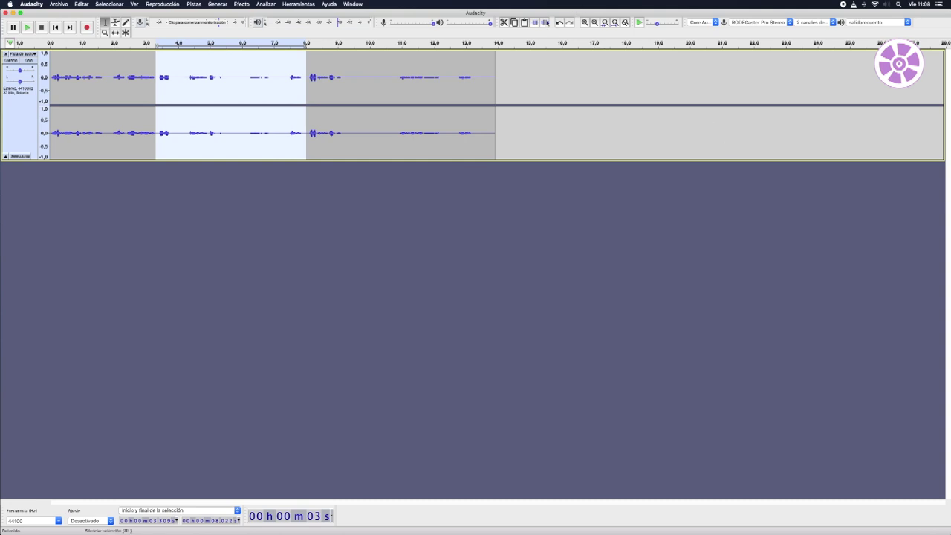
Try trimming the audio outside the selection and silencing the selected passage, undoing each edit.
left_click(535, 22)
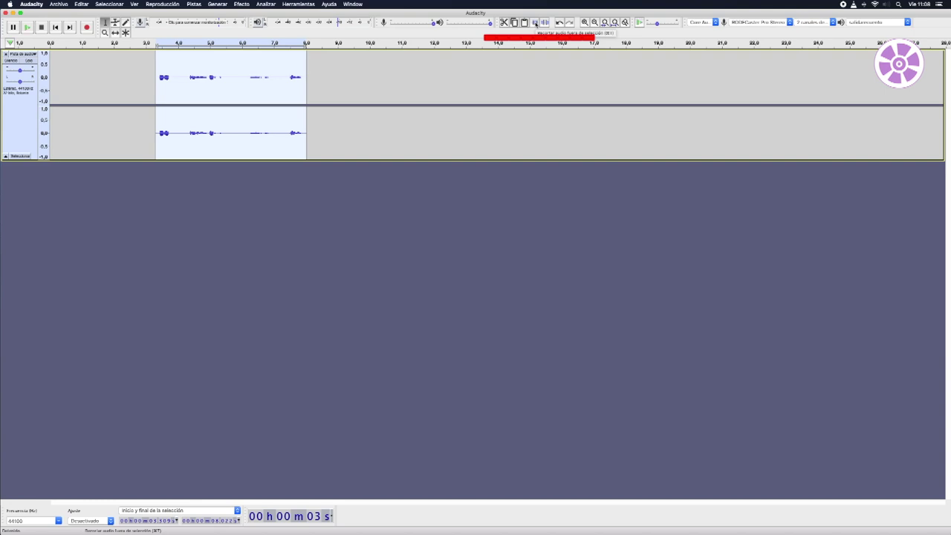
key("super+z")
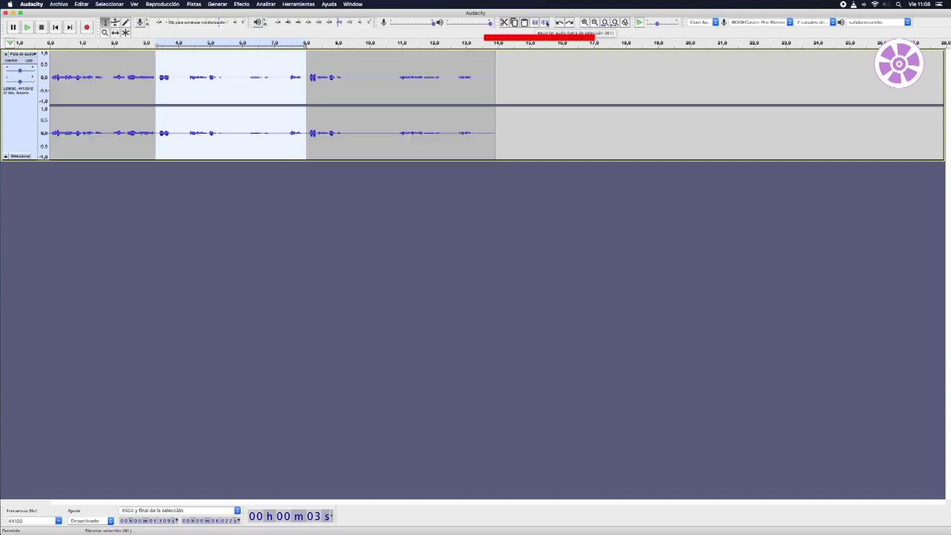
left_click(546, 23)
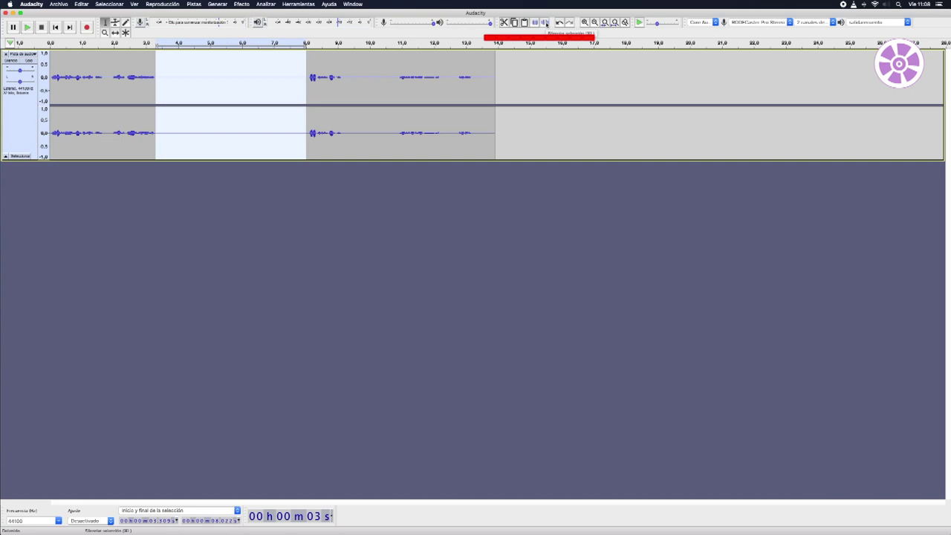
key("super+z")
Cut the selected middle passage out of the voice track and play across the join from about 2.8 seconds.
left_click(504, 22)
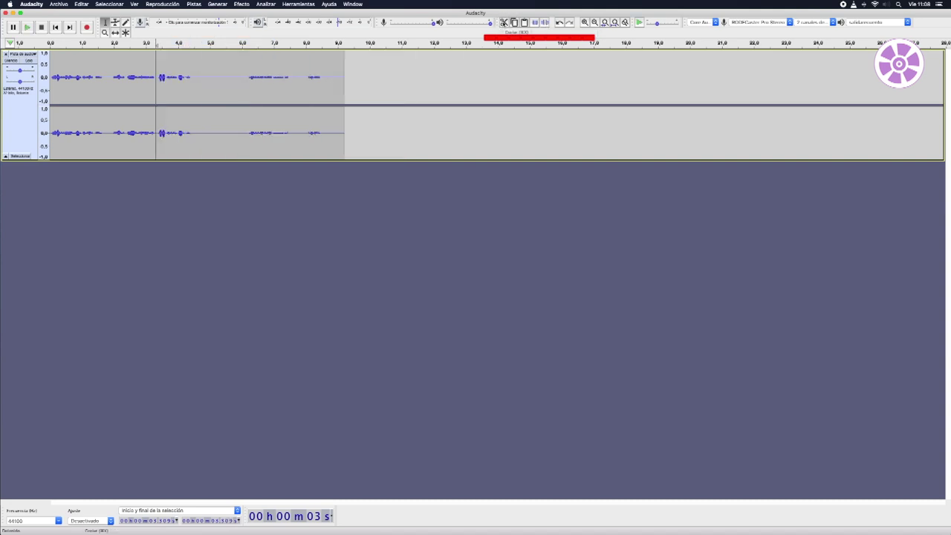
left_click(141, 43)
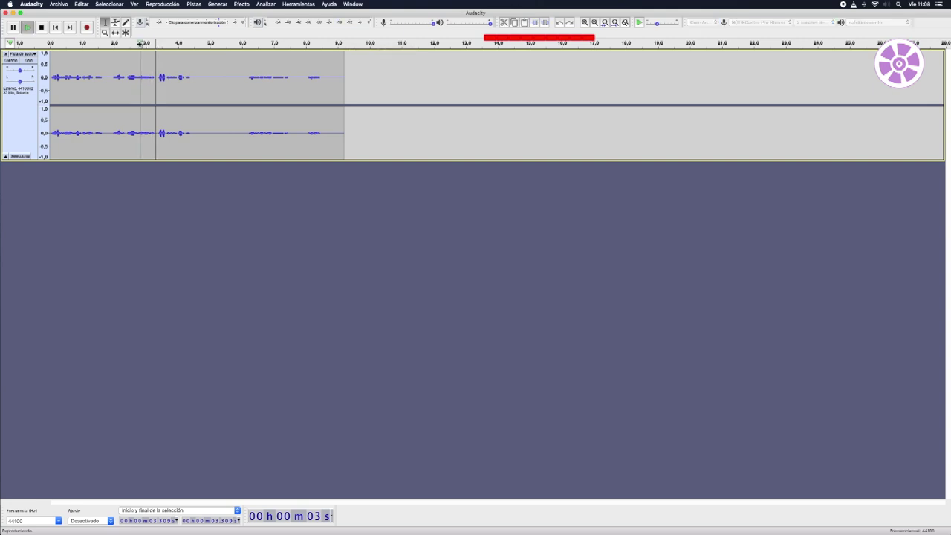
left_click(140, 43)
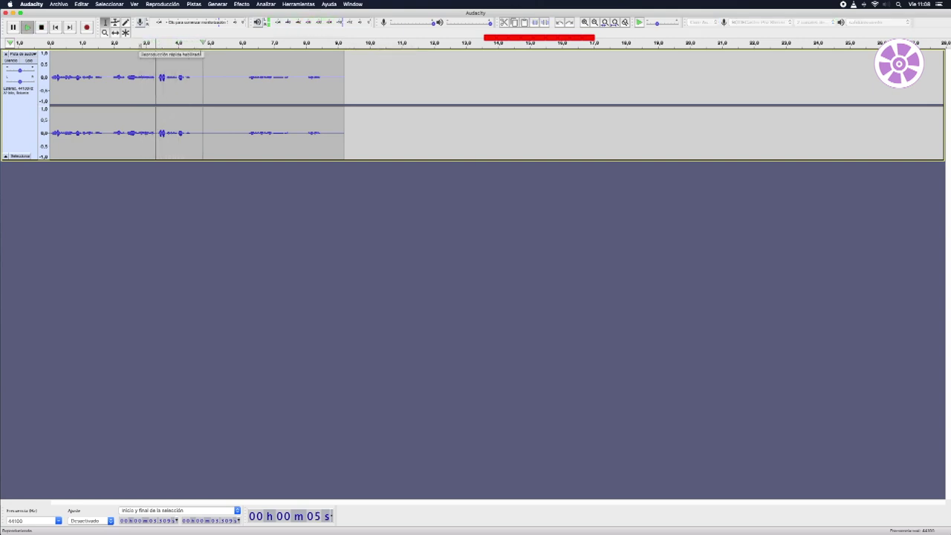
key("space")
Delete the rest of the voice recording from 4.481 seconds to its end.
left_click_drag(193, 79, 347, 99)
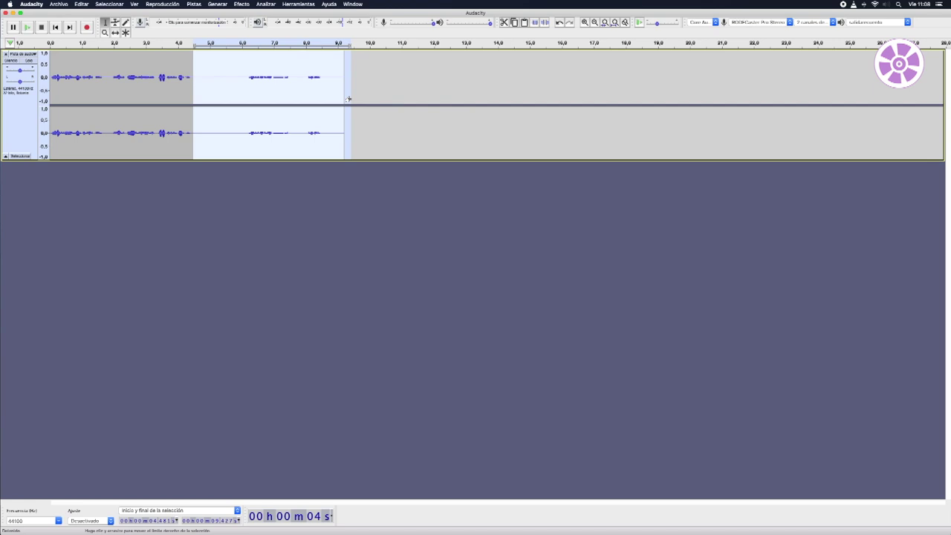
key("Delete")
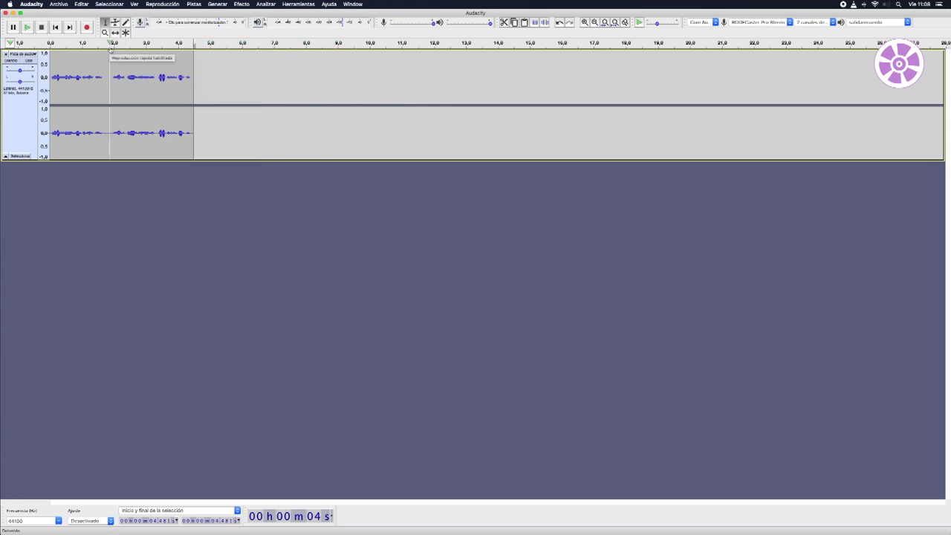
Import the music file Mint_Chocolate_2a.mp3 from the MUSICAS folder as a new track and play from near the start.
left_click(59, 4)
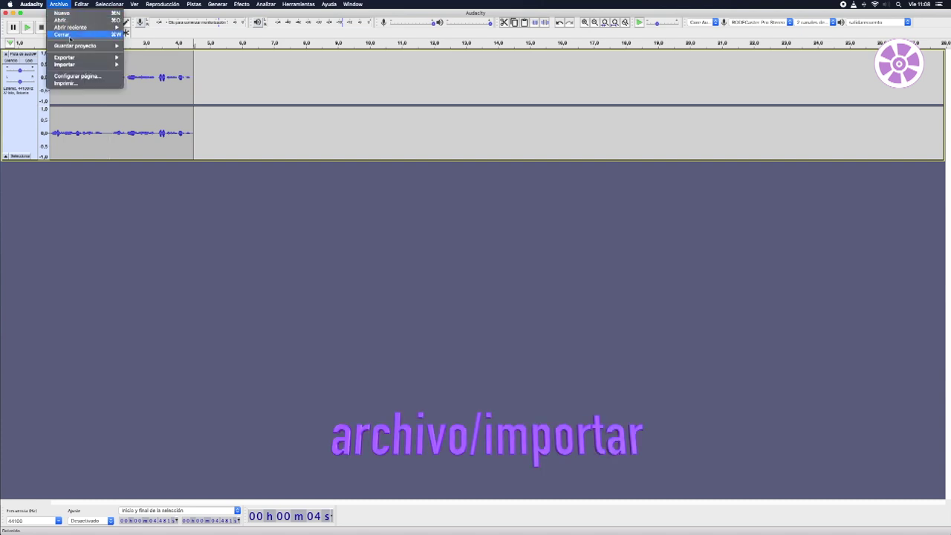
mouse_move(78, 67)
left_click(141, 65)
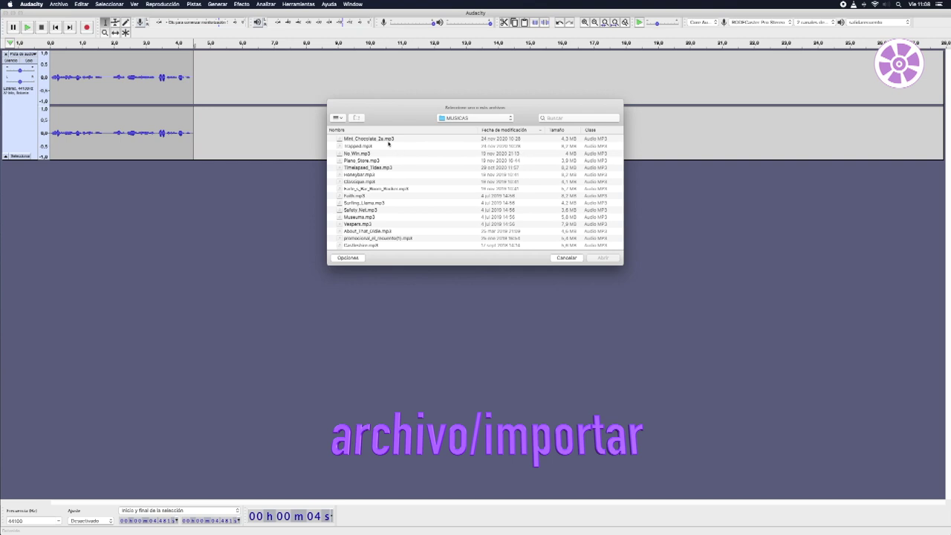
left_click(387, 139)
left_click(605, 257)
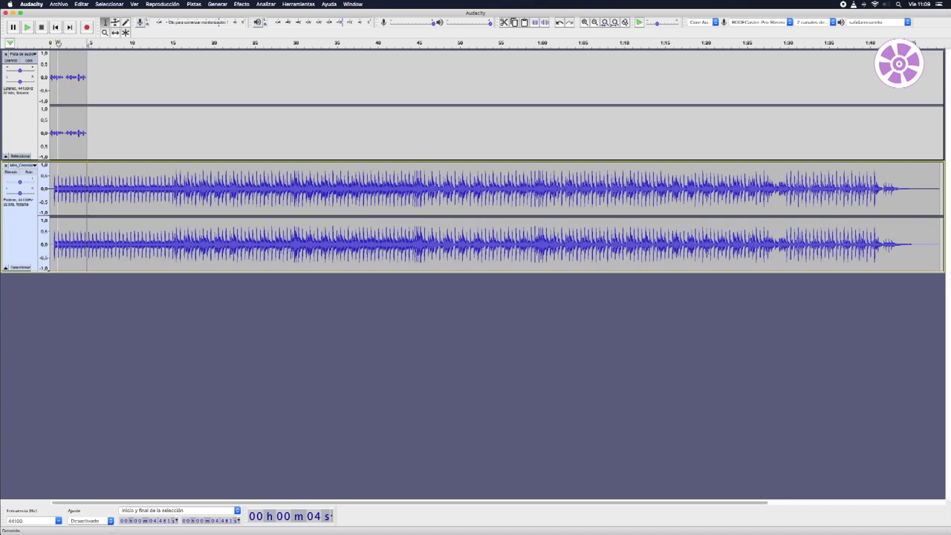
left_click(57, 42)
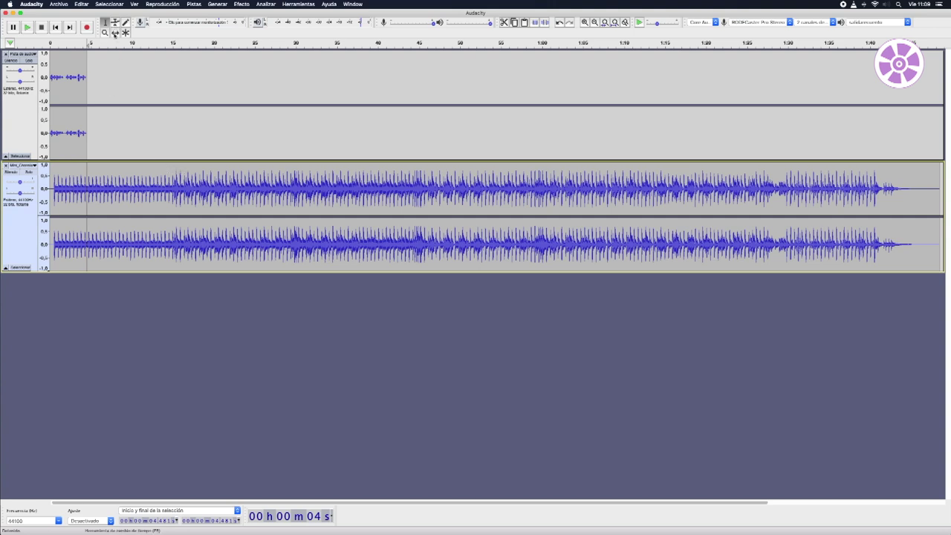
Time-shift the voice clip to start at about 10.7 seconds over the music, checking its timing by playback.
left_click(115, 33)
left_click_drag(63, 60, 149, 65)
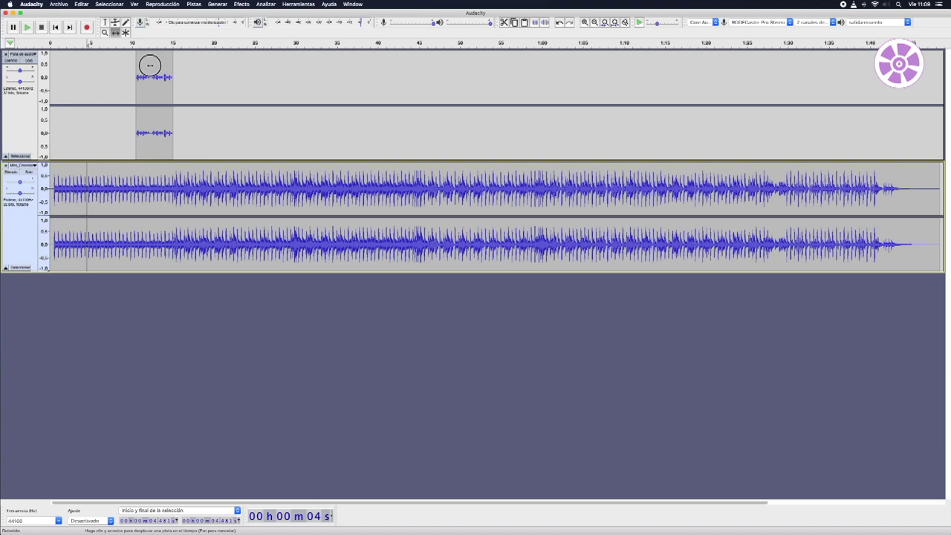
left_click(146, 43)
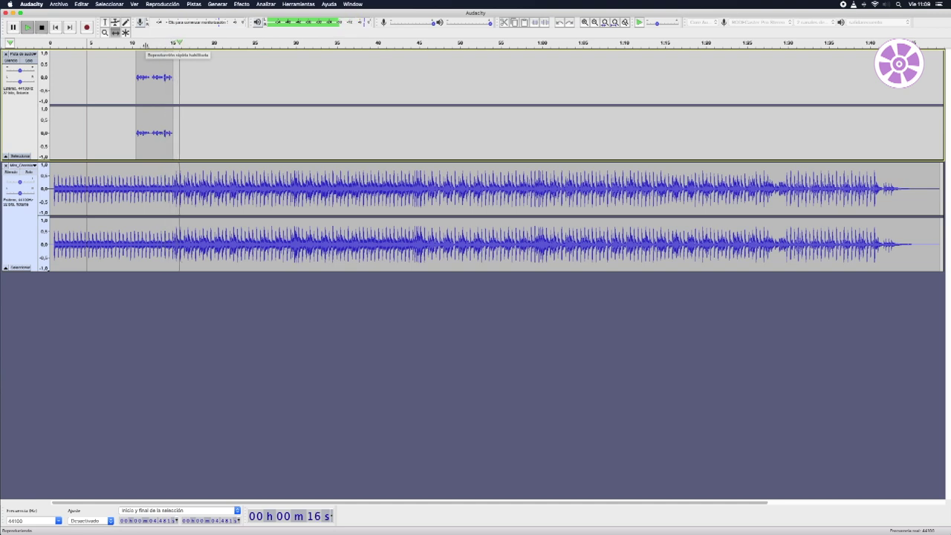
left_click_drag(142, 55, 152, 52)
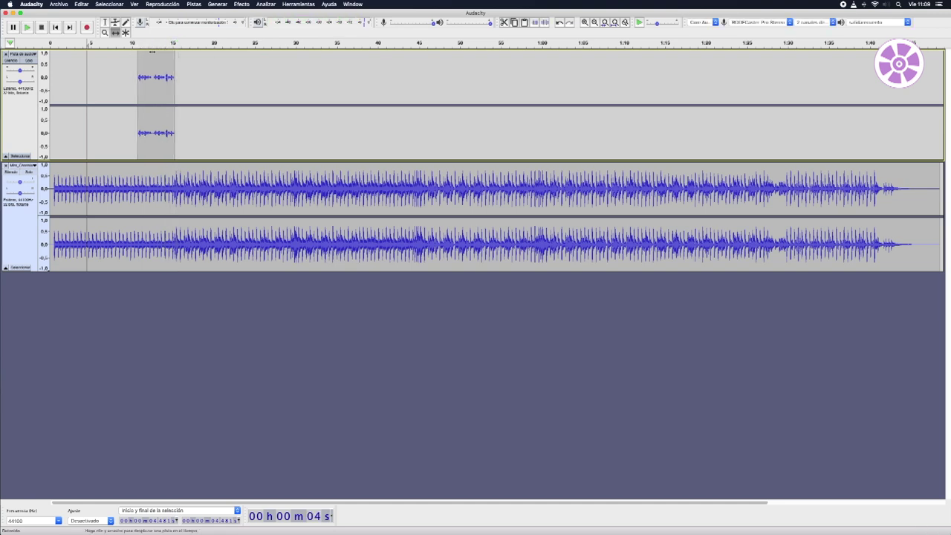
Zoom in on the voice clip and play both tracks from 4.481 seconds through the end of the voice.
left_click(106, 33)
left_click(153, 132)
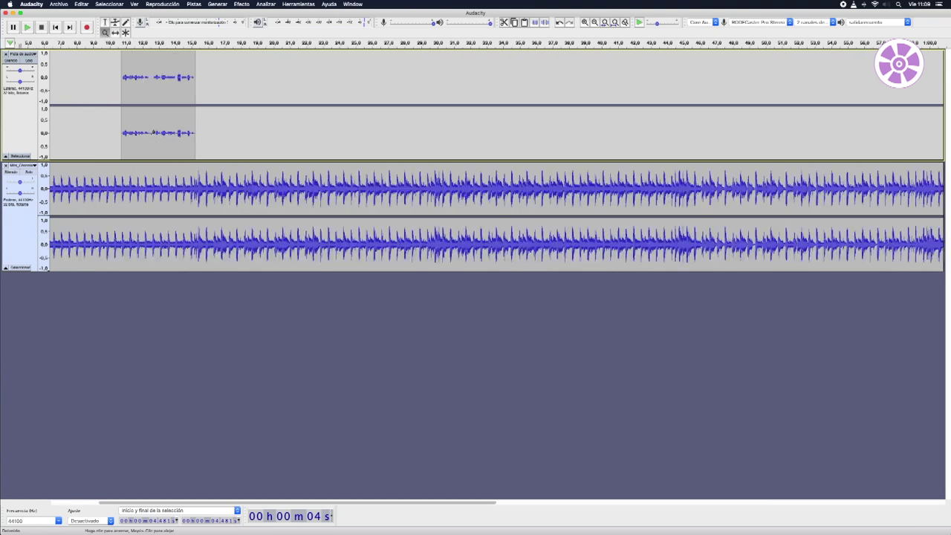
left_click(152, 132)
left_click(153, 132)
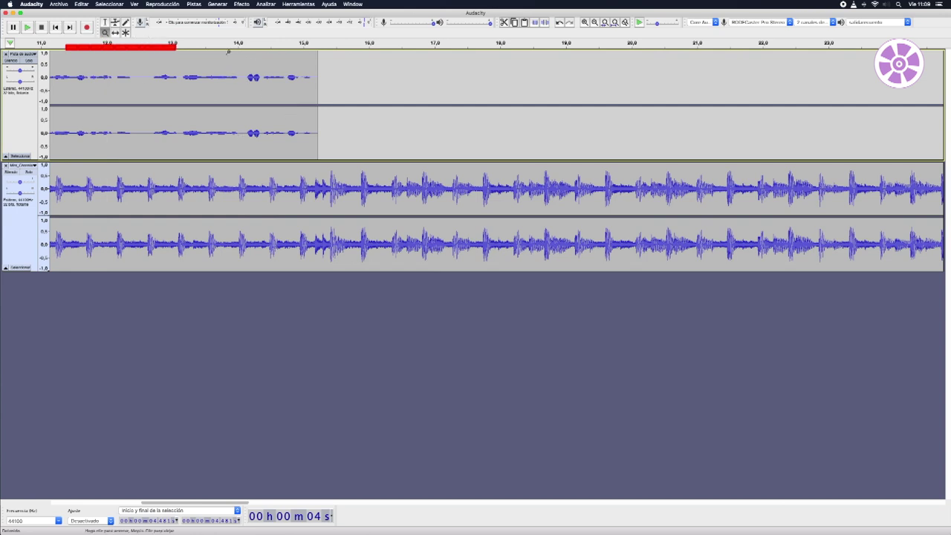
left_click(240, 43)
key("space")
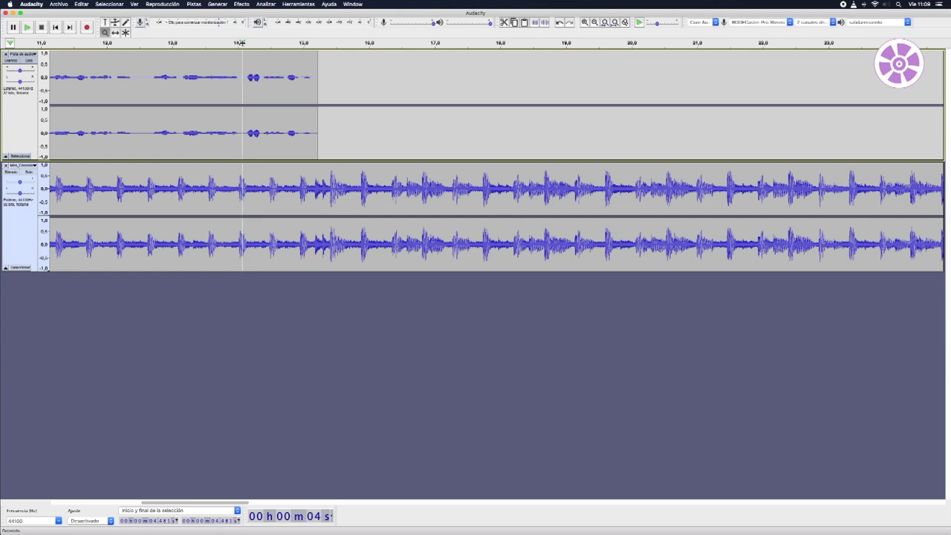
key("space")
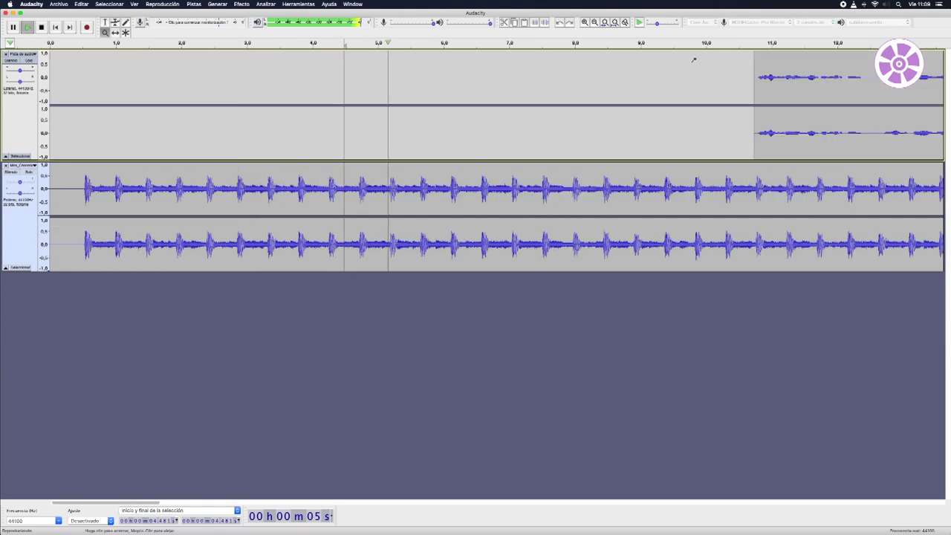
scroll(693, 60, "right", 5)
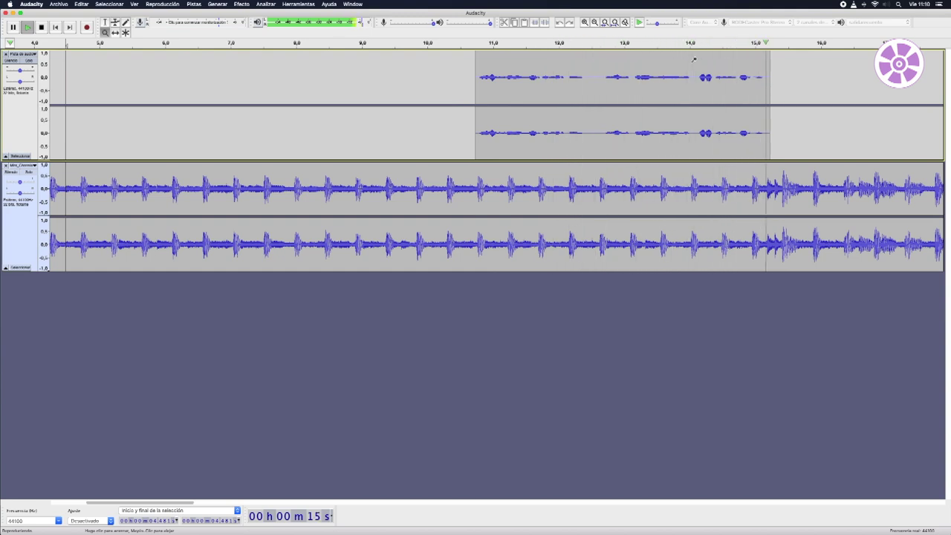
key("space")
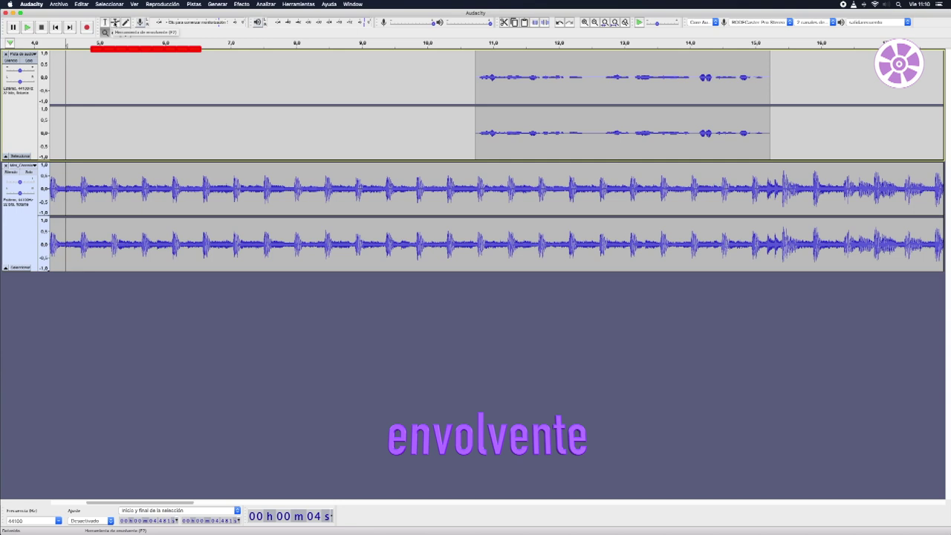
Lower the music's volume envelope under the voice clip from about 10.8 to 15 seconds and raise it again at about 15.2 seconds.
left_click(116, 22)
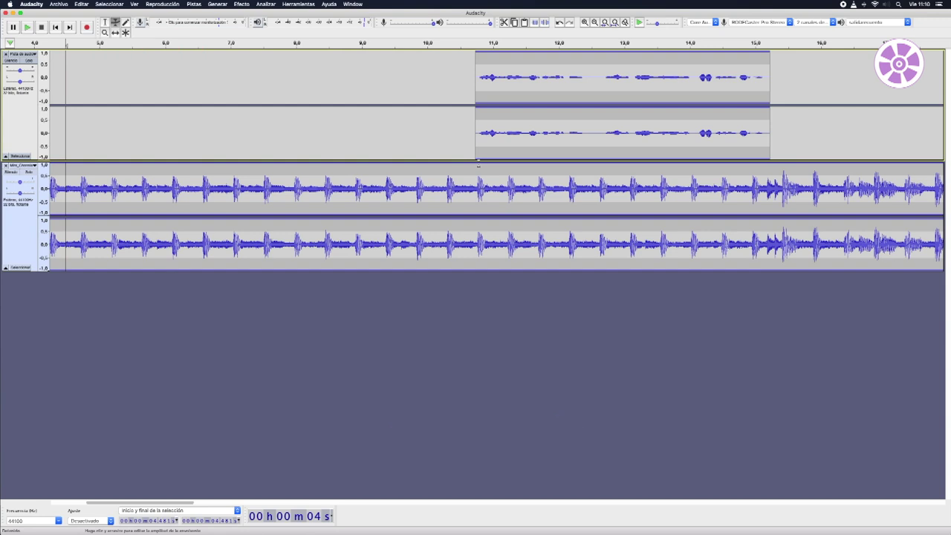
left_click(479, 163)
left_click_drag(480, 164, 484, 183)
left_click_drag(757, 182, 772, 169)
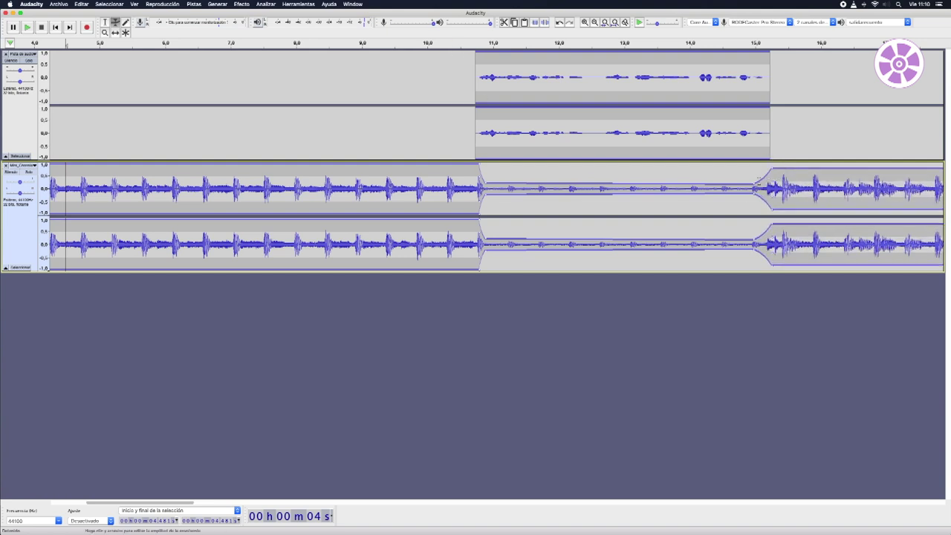
Play the lowered passage from about 10.6 seconds, and lengthen the music's fade-down to end at about 11.1 seconds with a level low volume.
left_click(464, 42)
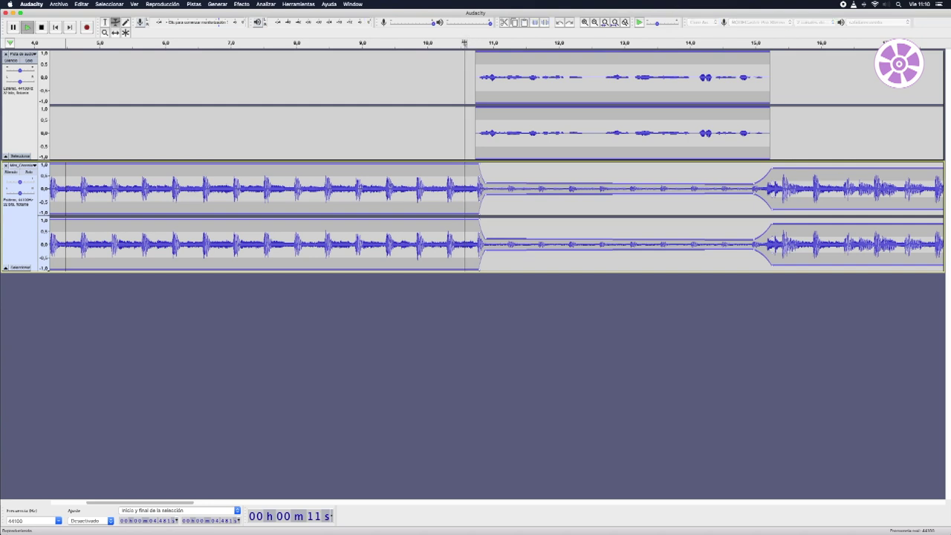
key("space")
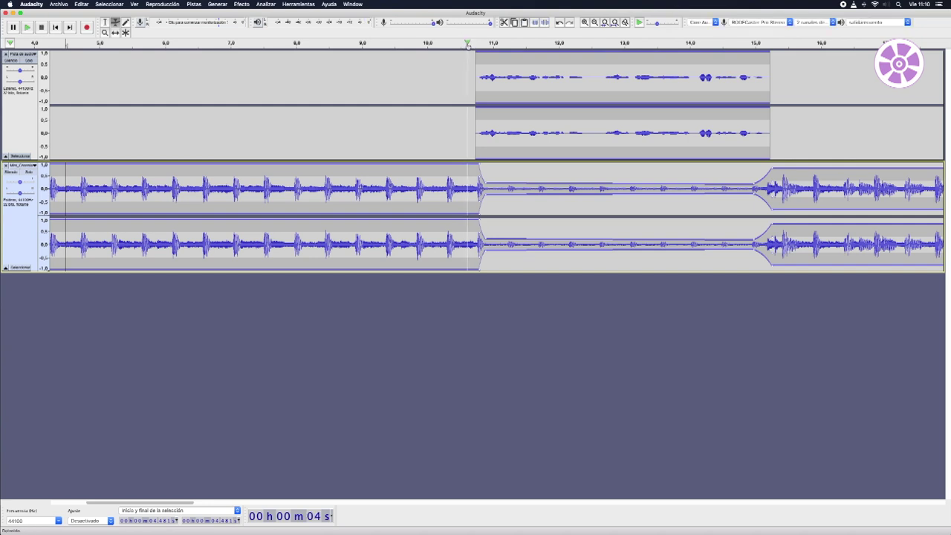
key("space")
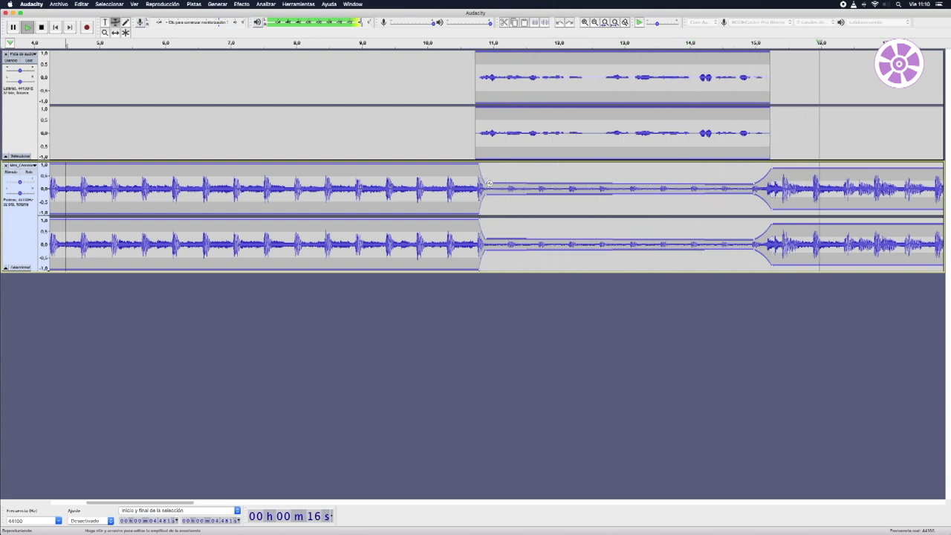
key("space")
left_click_drag(484, 182, 505, 182)
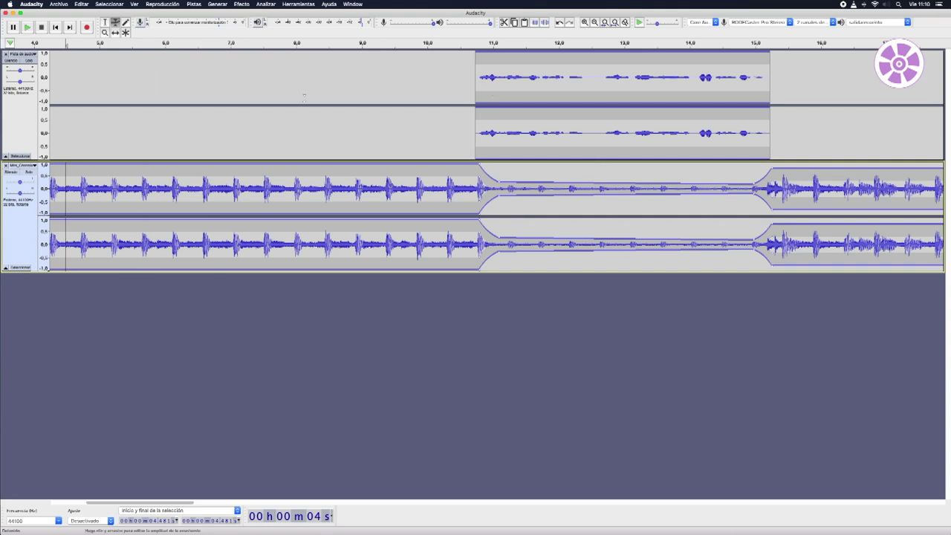
left_click_drag(499, 181, 500, 184)
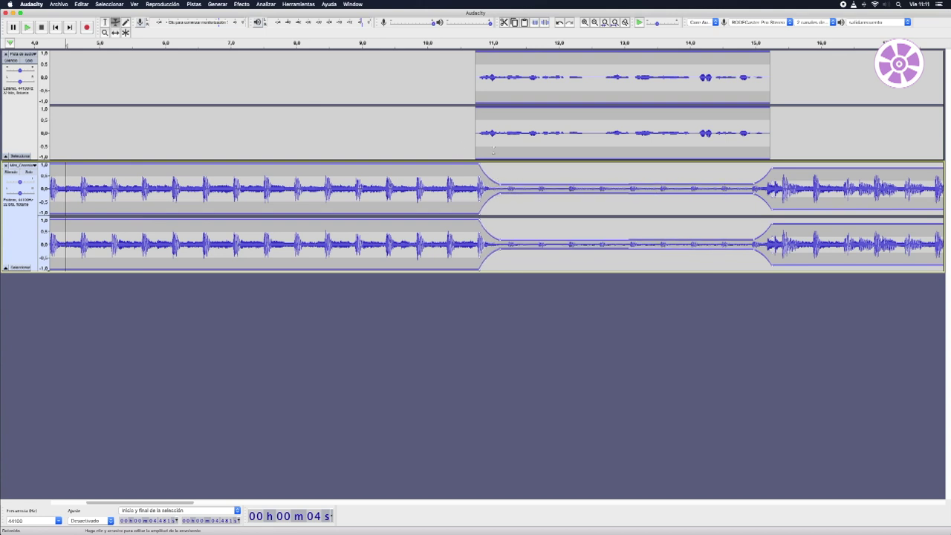
Export the mix as the WAV file rProyecto 1.wav to Escritorio, accepting the stereo mixdown and leaving the metadata tags unedited.
left_click(56, 5)
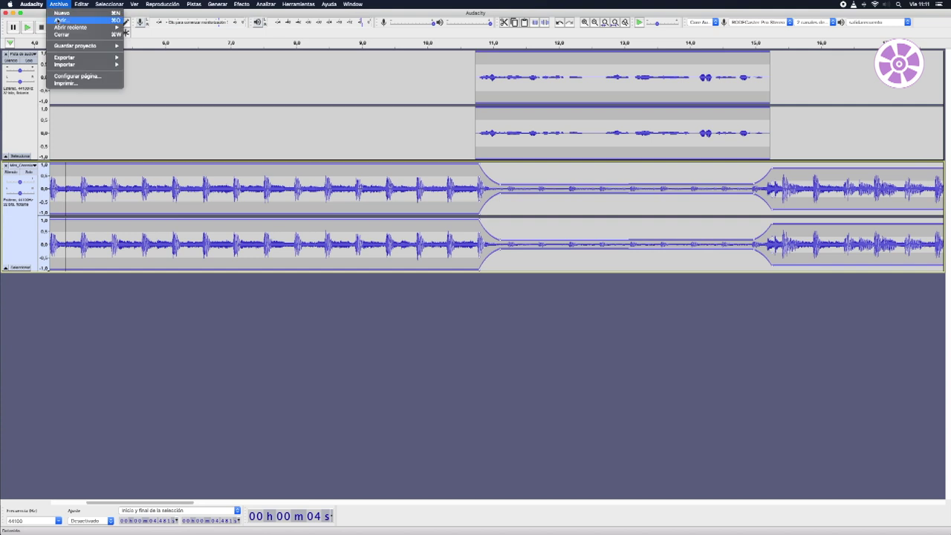
mouse_move(75, 59)
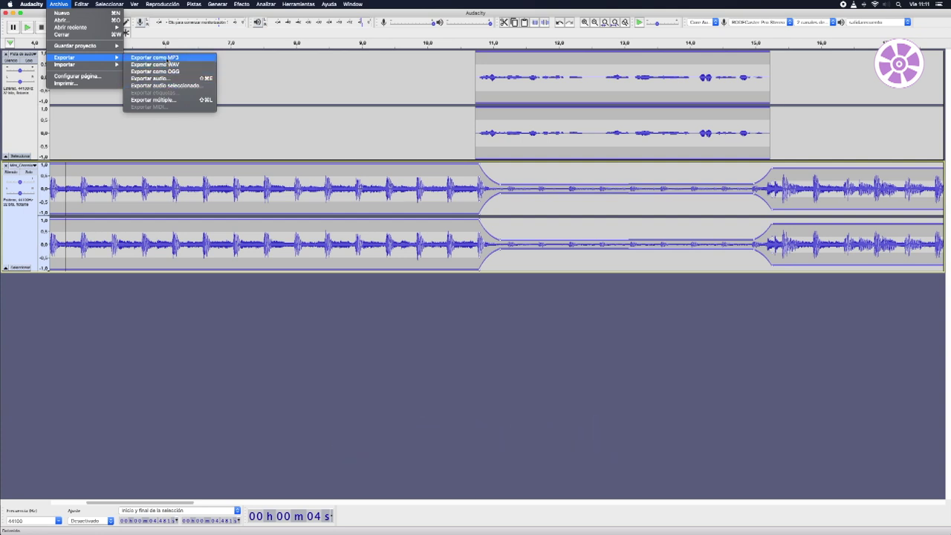
left_click(169, 65)
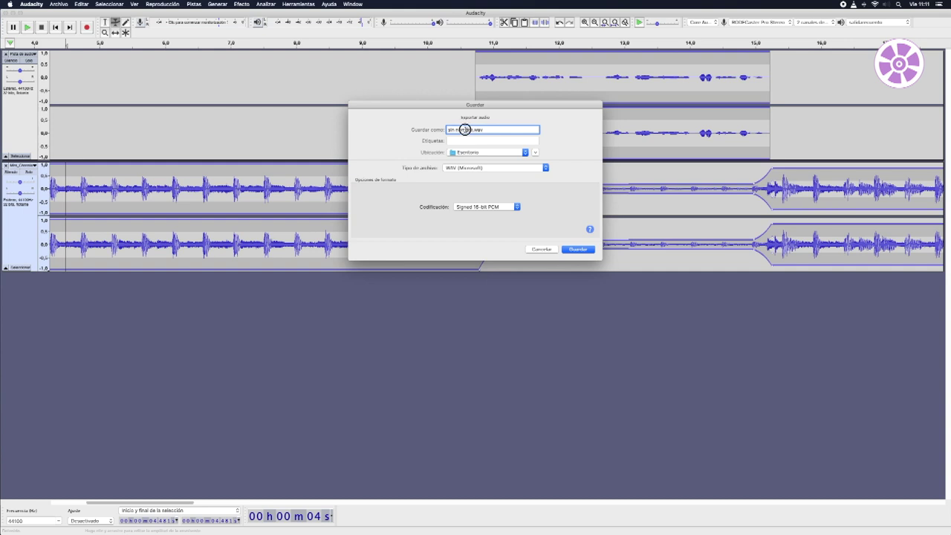
type("re")
key("BackSpace")
type("Proyecto 1")
left_click(578, 249)
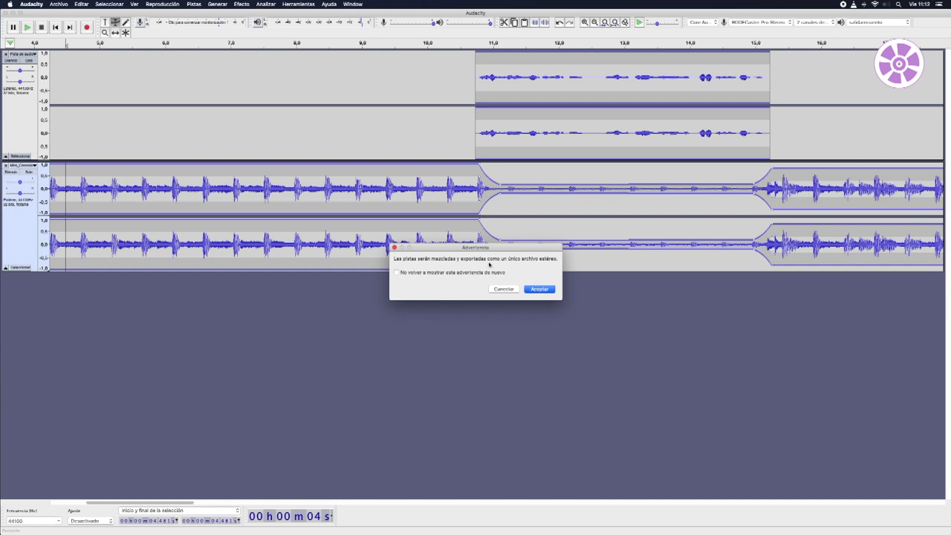
left_click(539, 289)
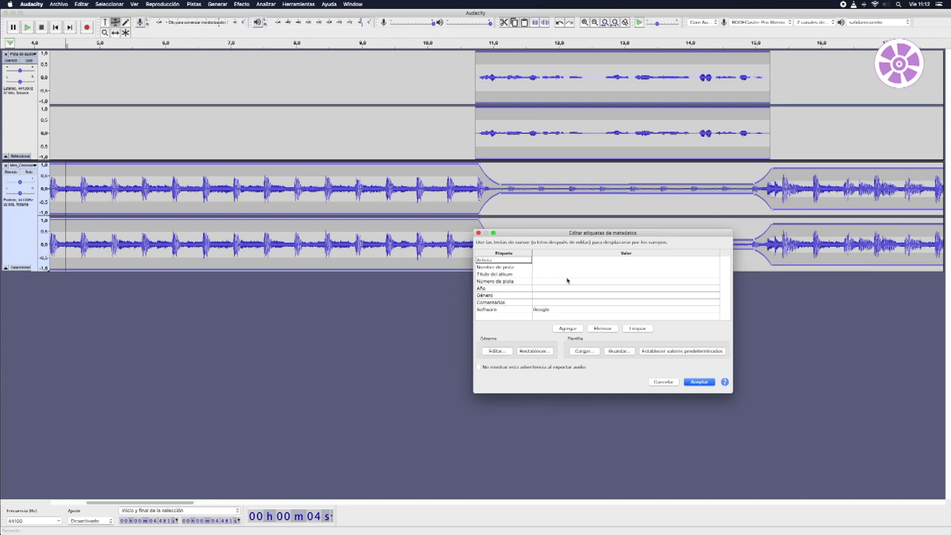
left_click(698, 381)
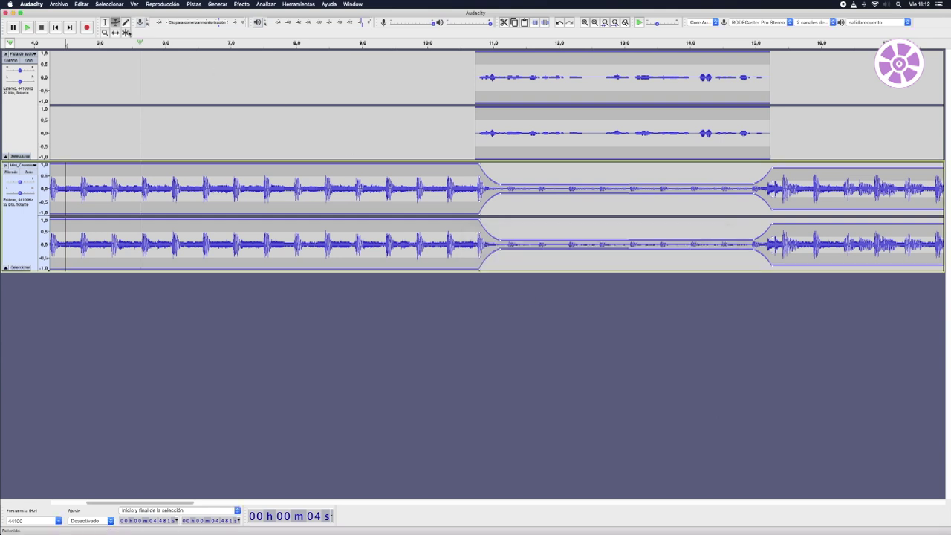
Import the exported file rProyecto 1.wav from Escritorio as a new track.
left_click(60, 5)
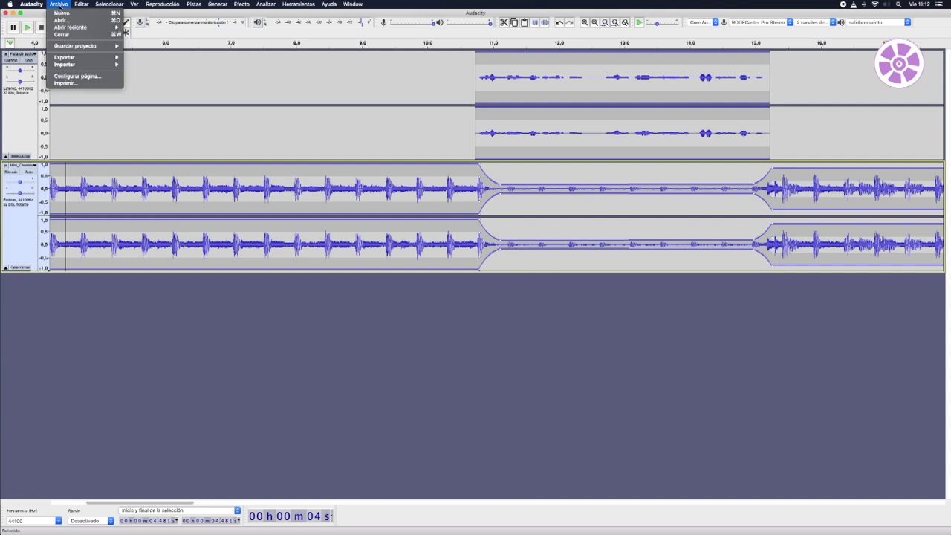
mouse_move(65, 65)
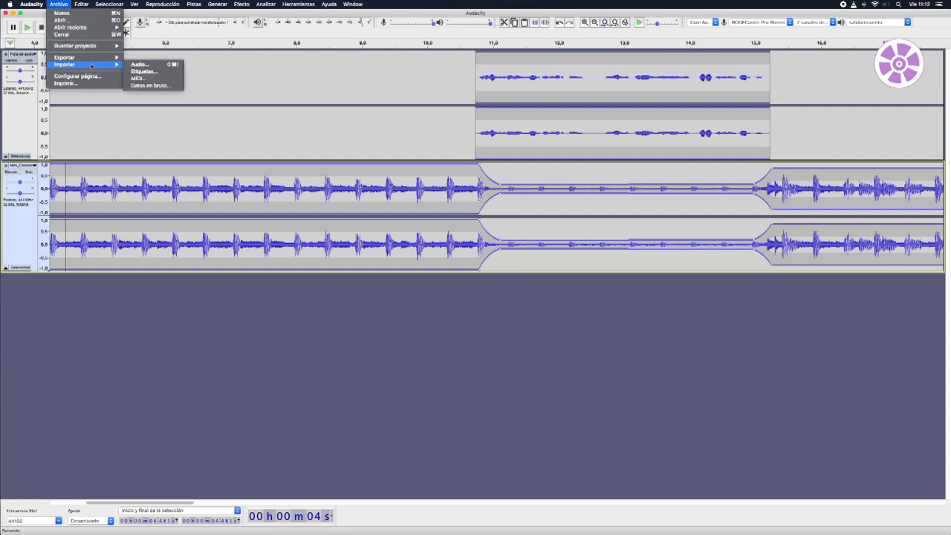
left_click(139, 64)
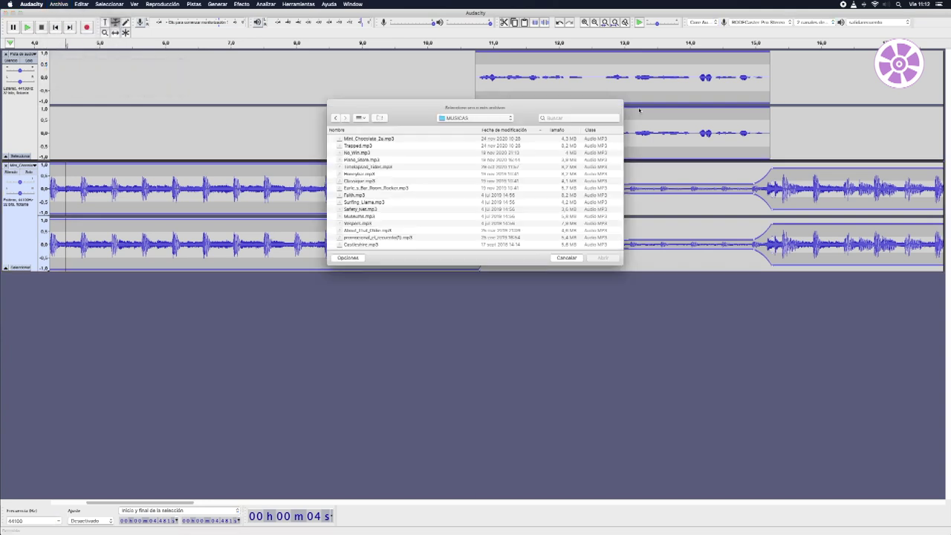
left_click(475, 117)
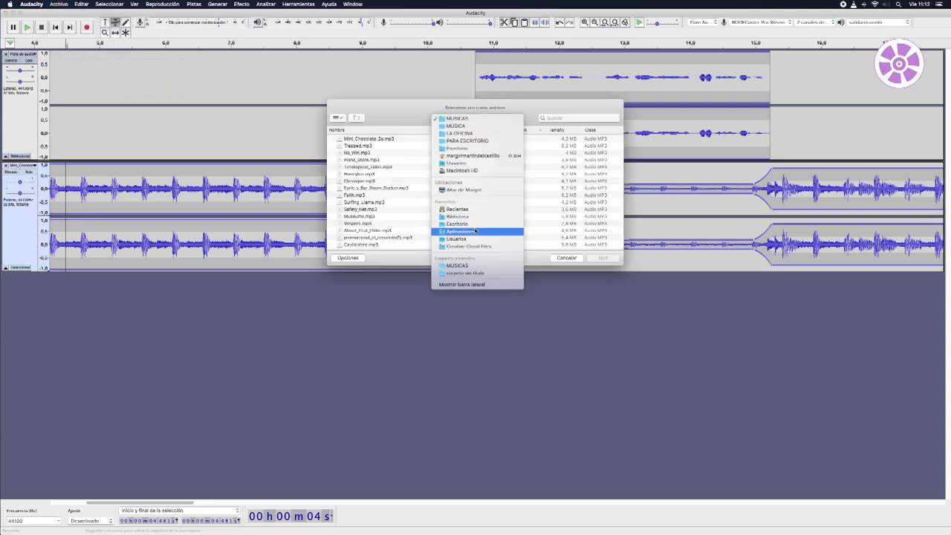
left_click(456, 147)
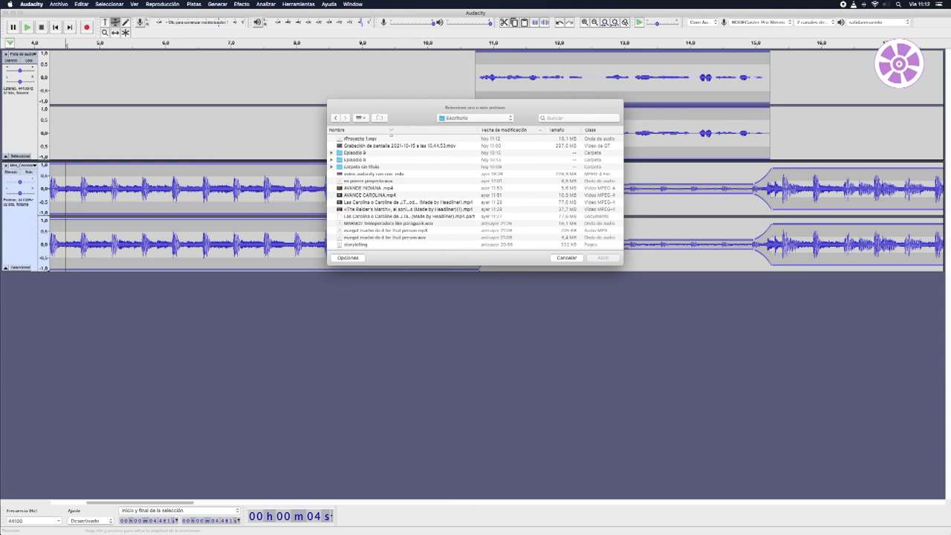
left_click(369, 139)
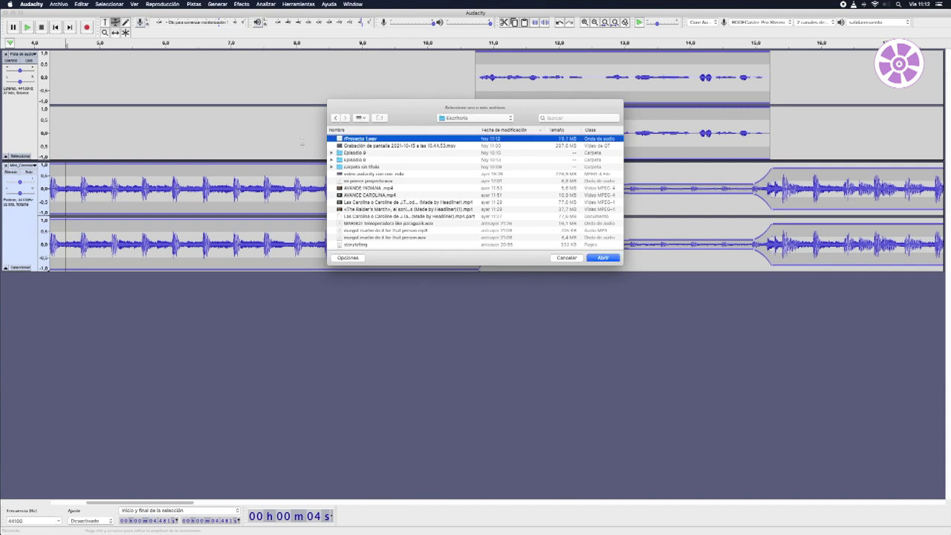
left_click(603, 258)
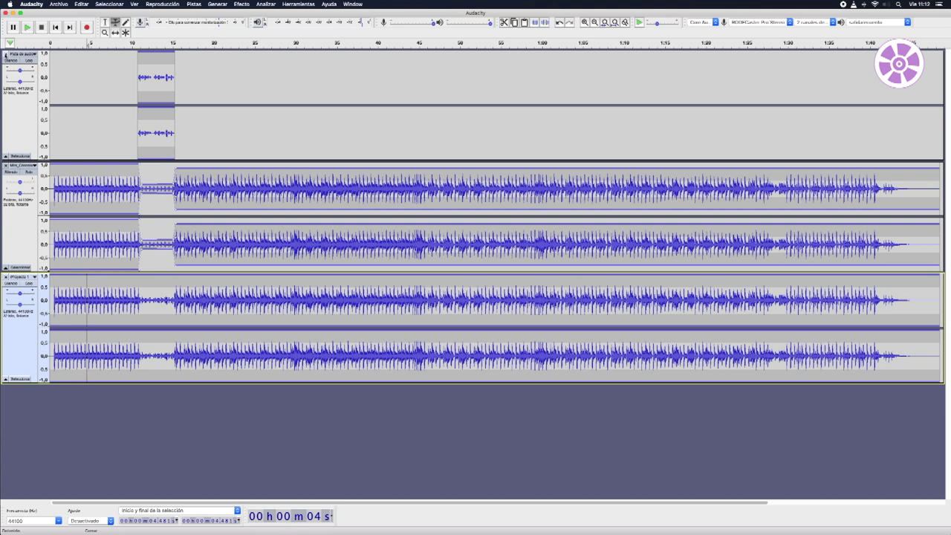
Remove the original voice and music tracks and play the imported mix from 4.481 seconds through the voice passage.
left_click(5, 55)
left_click(5, 55)
key("space")
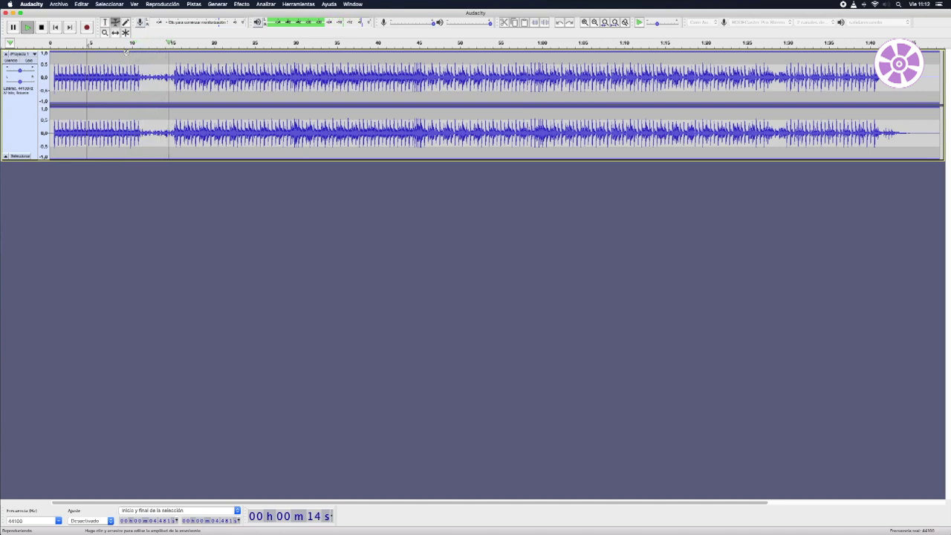
key("space")
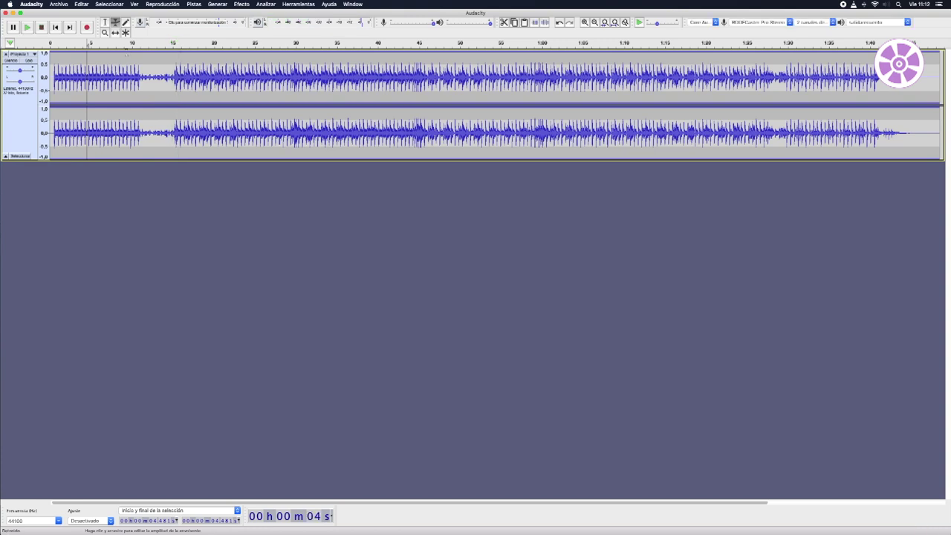